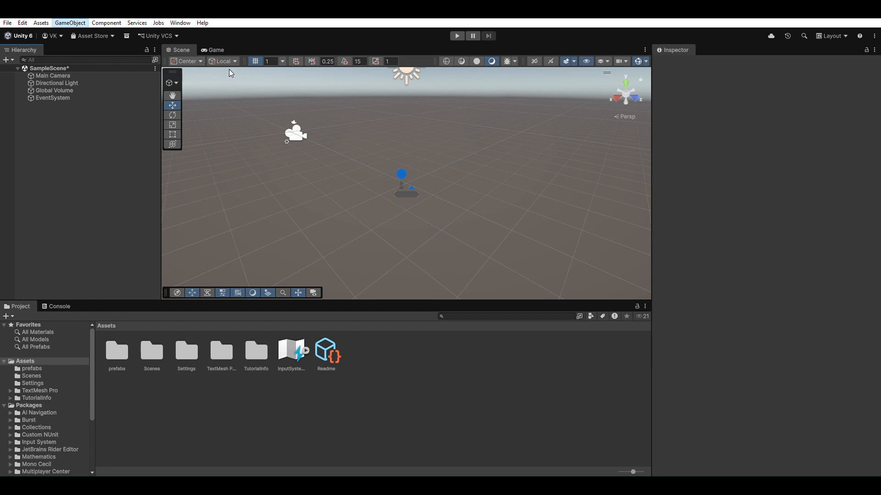
- Add a plane, a cube and a sphere to the sample scene as 3D objects
{"action": "left_click", "coordinate": [227, 105]}
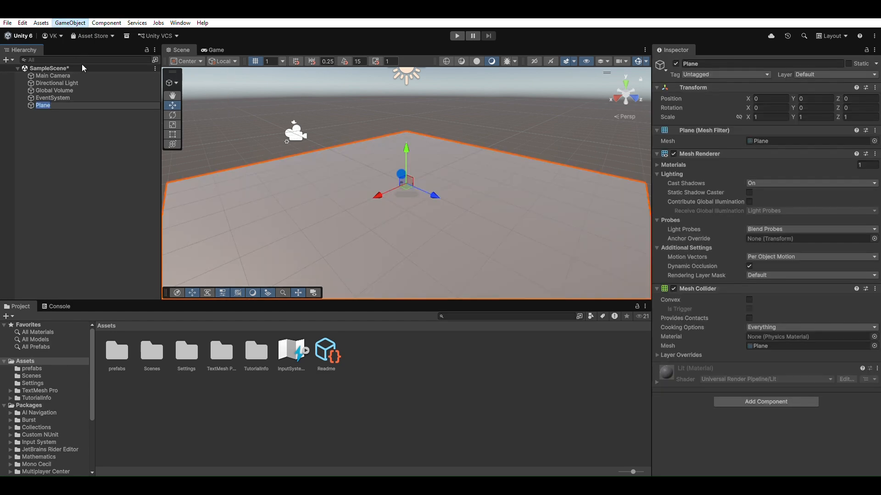
{"action": "left_click", "coordinate": [237, 79]}
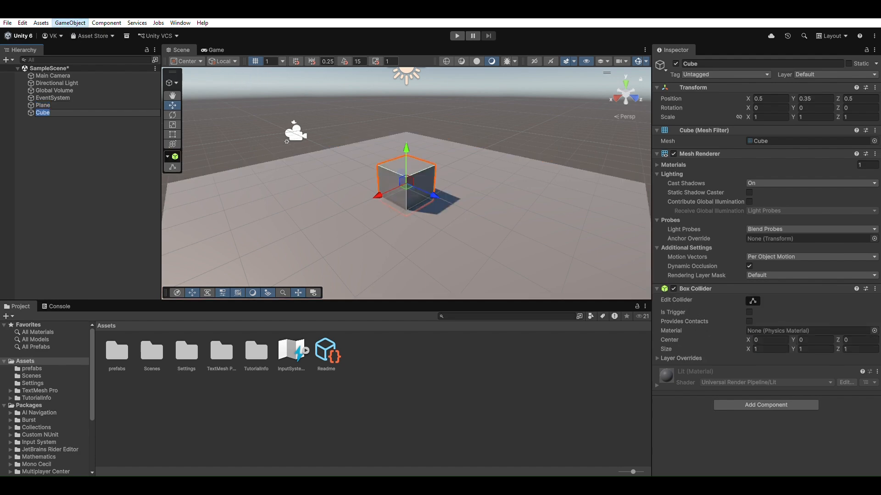
{"action": "left_click", "coordinate": [233, 73]}
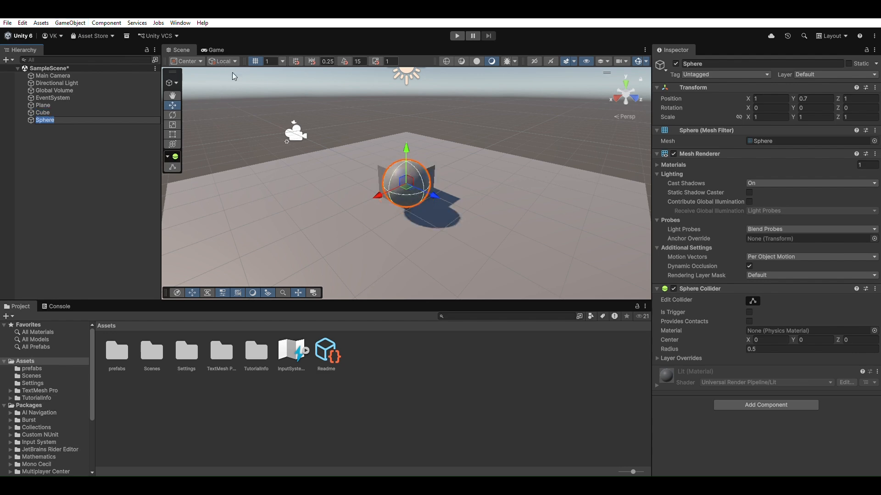
- Move the cube and sphere apart on the plane, placing the sphere at about X 0.06, Z 0.03, and check the game view
{"action": "left_click_drag", "start_coordinate": [392, 169], "coordinate": [389, 167]}
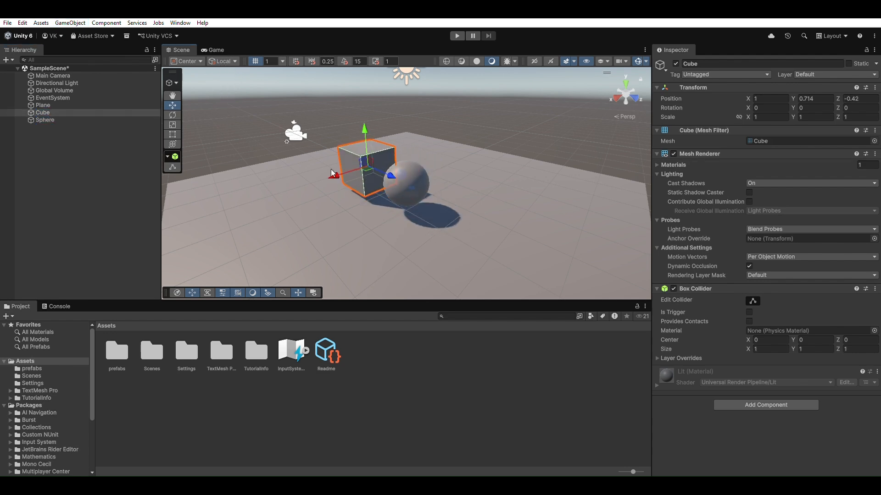
{"action": "left_click_drag", "start_coordinate": [330, 170], "coordinate": [318, 167]}
{"action": "left_click", "coordinate": [398, 173]}
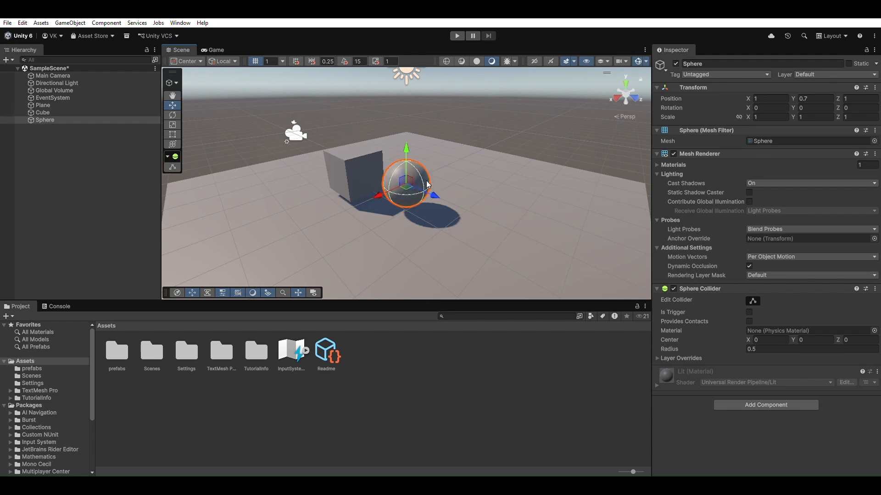
{"action": "left_click_drag", "start_coordinate": [430, 183], "coordinate": [387, 170]}
{"action": "left_click", "coordinate": [211, 46]}
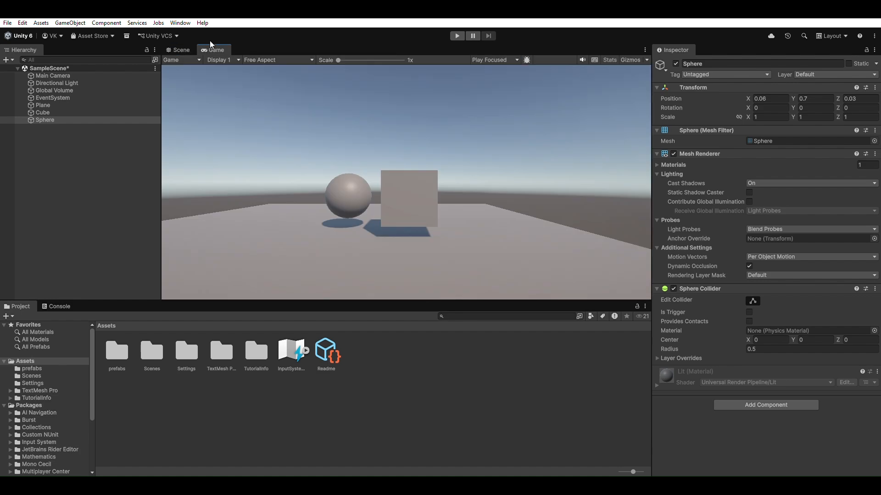
{"action": "left_click", "coordinate": [181, 48]}
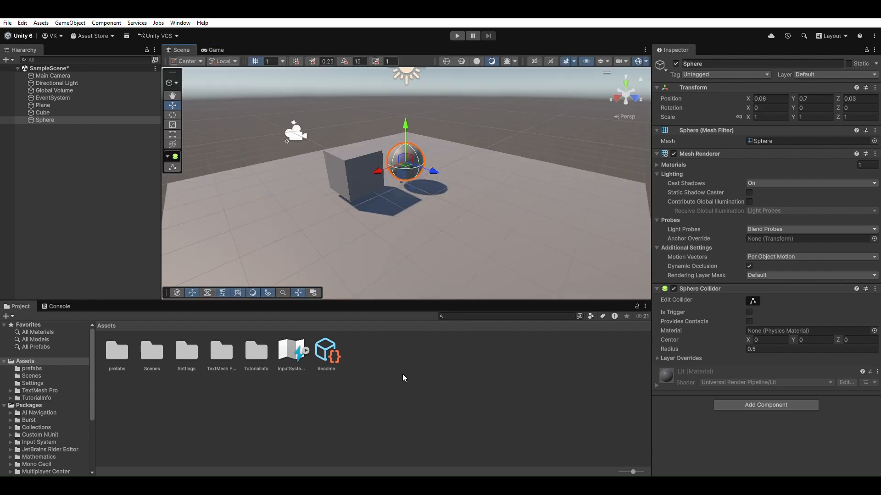
- Create a new material in the Assets folder and name it "cube 1"
{"action": "left_click", "coordinate": [396, 343]}
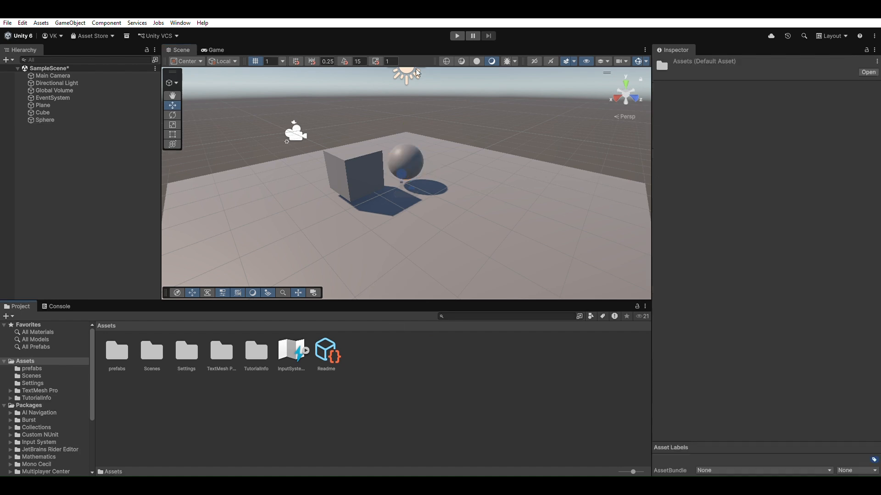
{"action": "left_click", "coordinate": [565, 91]}
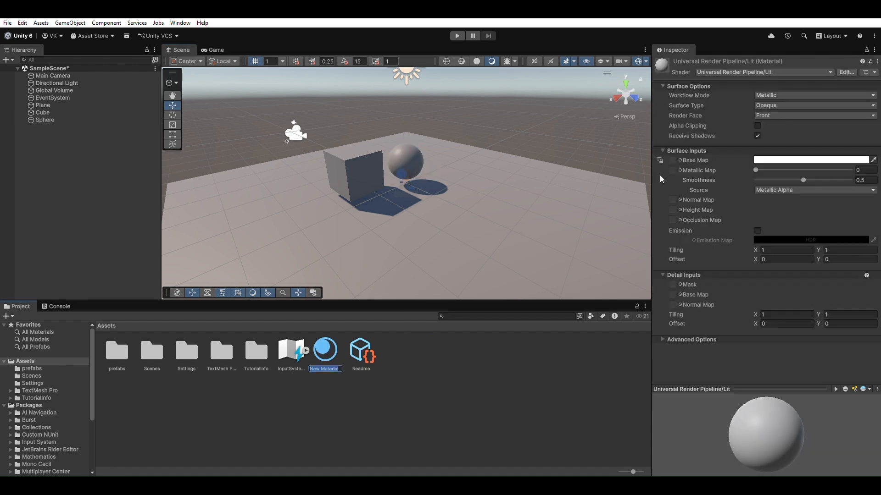
{"action": "key", "text": "Return"}
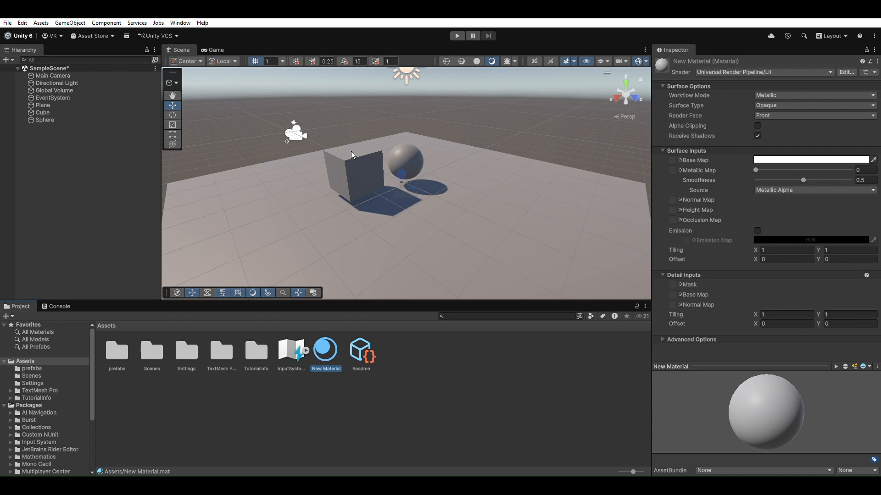
{"action": "key", "text": "F2"}
{"action": "key", "text": "BackSpace"}
{"action": "type", "text": "cube color"}
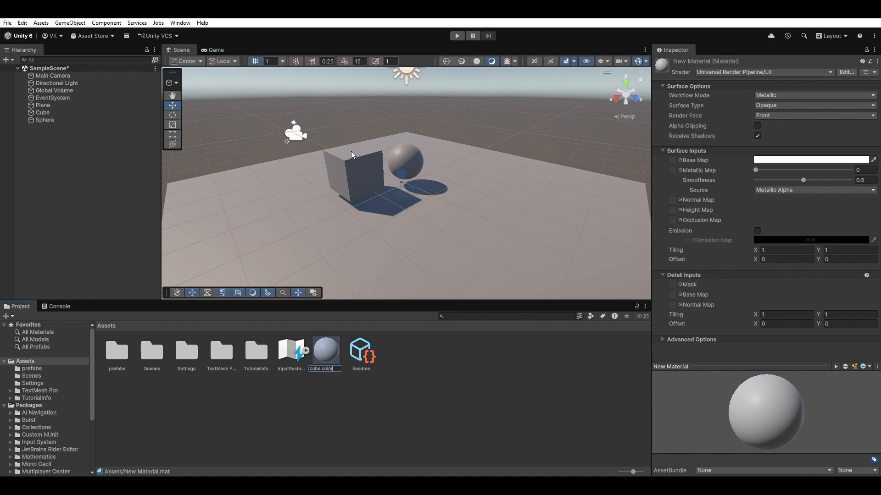
{"action": "key", "text": "BackSpace"}
{"action": "key", "text": "BackSpace"}
{"action": "key", "text": "BackSpace"}
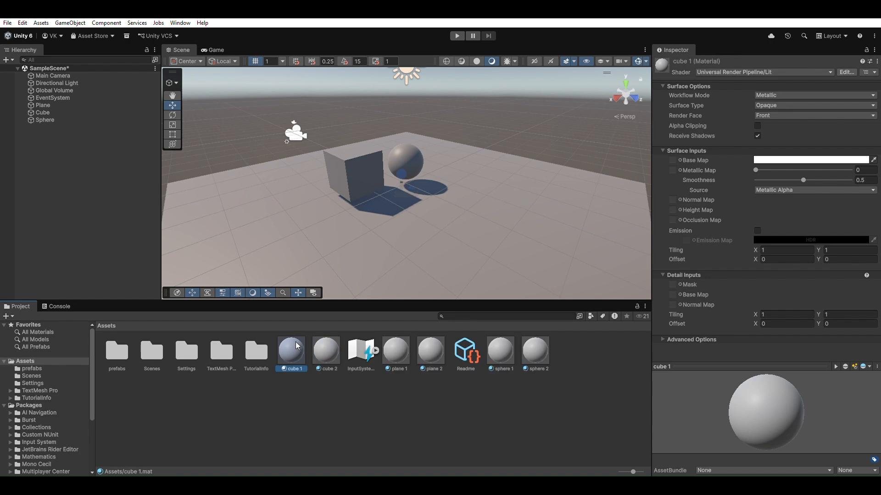
- Set the base map colour of the cube 1 material to red and of cube 2 to purple
{"action": "left_click", "coordinate": [808, 158]}
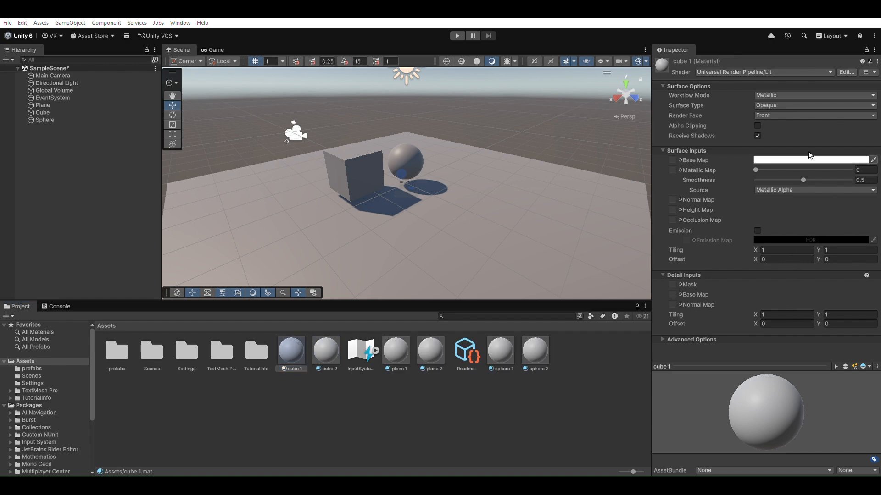
{"action": "left_click", "coordinate": [851, 368]}
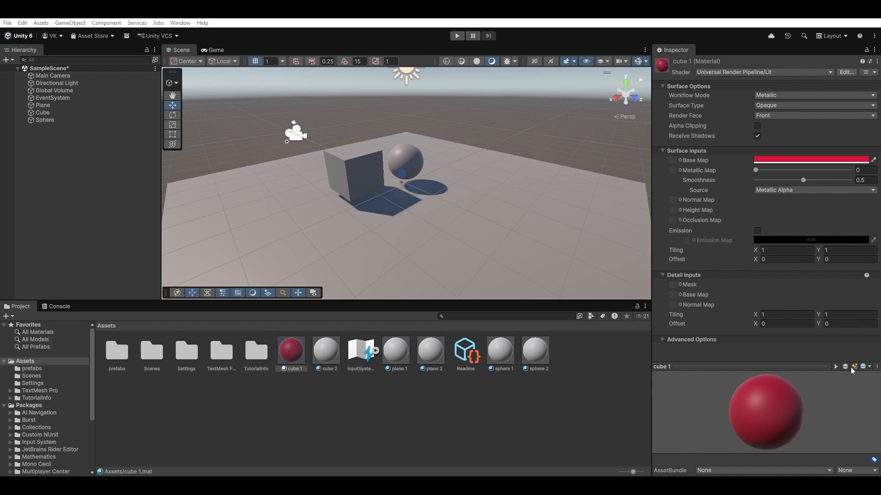
{"action": "left_click", "coordinate": [334, 345]}
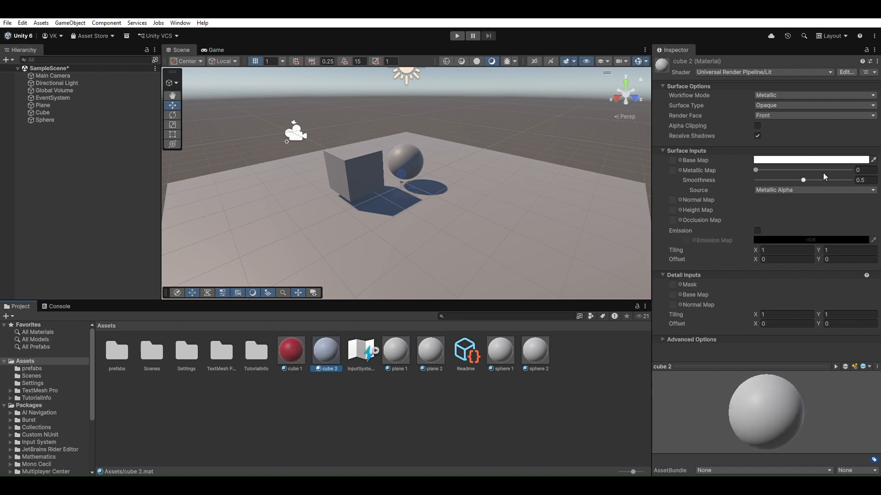
{"action": "left_click", "coordinate": [825, 159]}
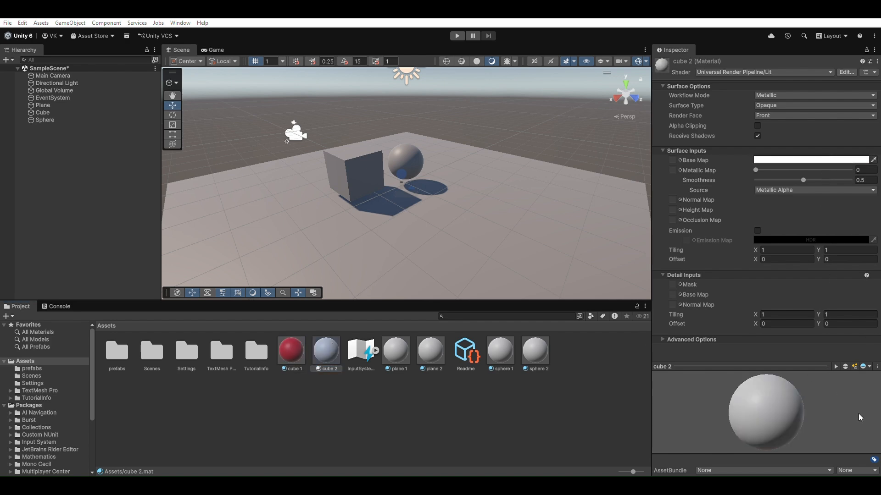
{"action": "left_click", "coordinate": [858, 414]}
- Set the base map colour of the plane 1 material to near-black and of plane 2 to olive green
{"action": "left_click", "coordinate": [397, 349]}
{"action": "left_click", "coordinate": [807, 159]}
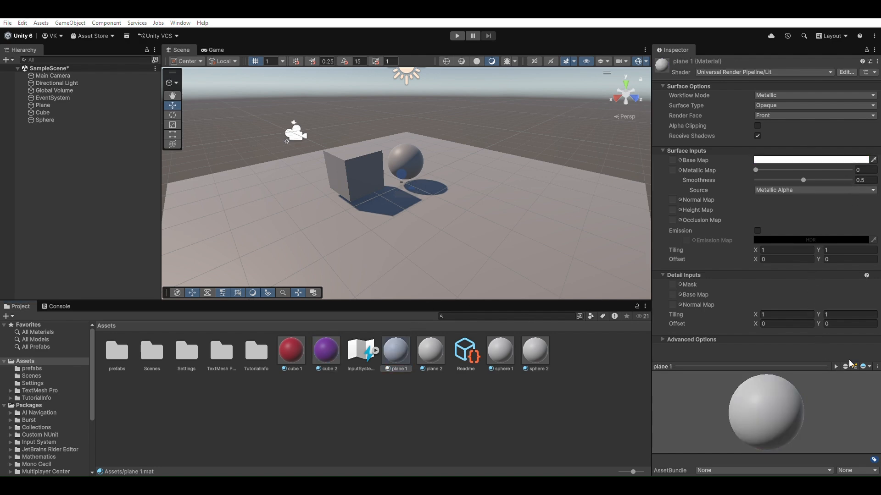
{"action": "left_click", "coordinate": [816, 361]}
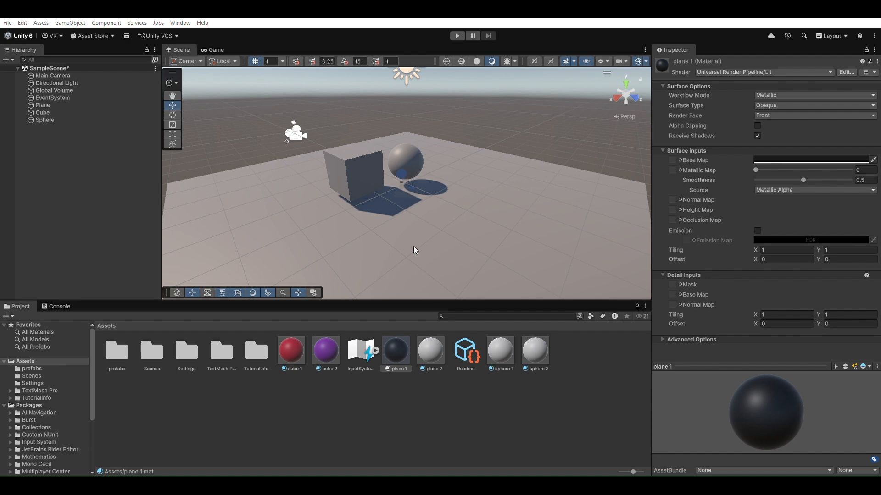
{"action": "left_click", "coordinate": [430, 351]}
{"action": "left_click", "coordinate": [820, 159]}
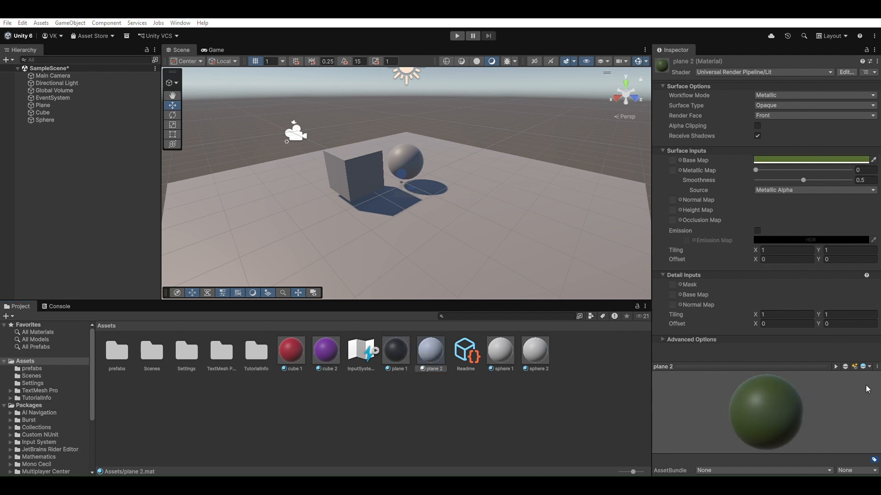
- Set the base map colour of the sphere 1 material to teal and of sphere 2 to pinkish violet
{"action": "left_click", "coordinate": [497, 340]}
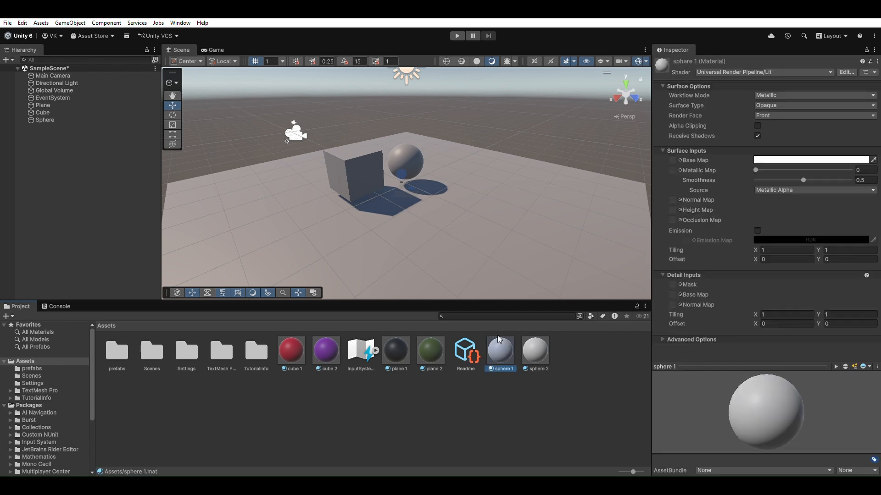
{"action": "left_click", "coordinate": [776, 160]}
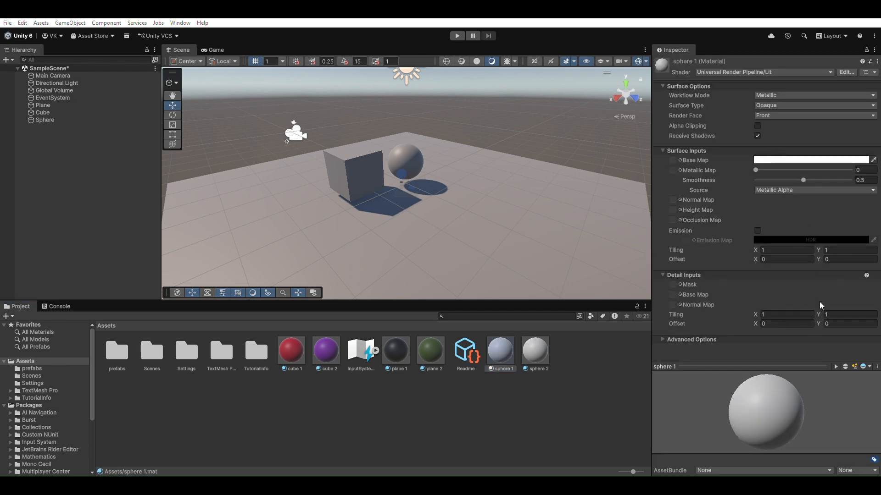
{"action": "left_click", "coordinate": [785, 399]}
{"action": "left_click", "coordinate": [539, 349]}
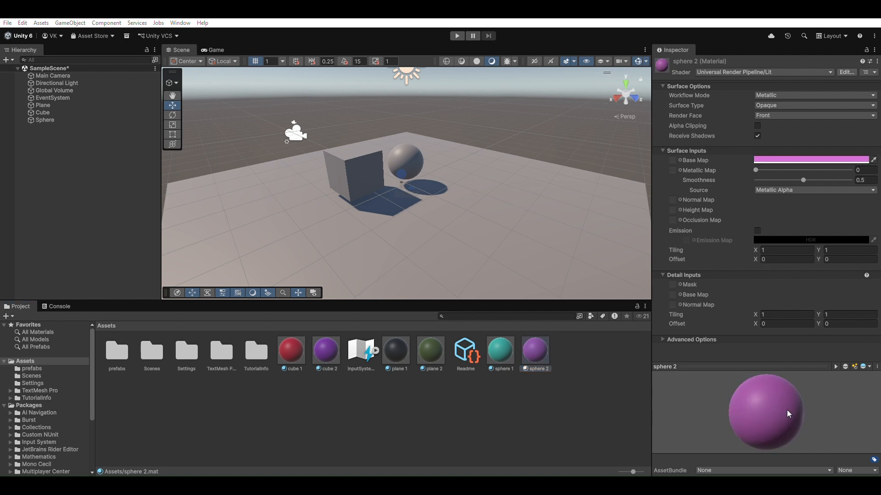
{"action": "left_click", "coordinate": [620, 393]}
{"action": "left_click", "coordinate": [542, 354]}
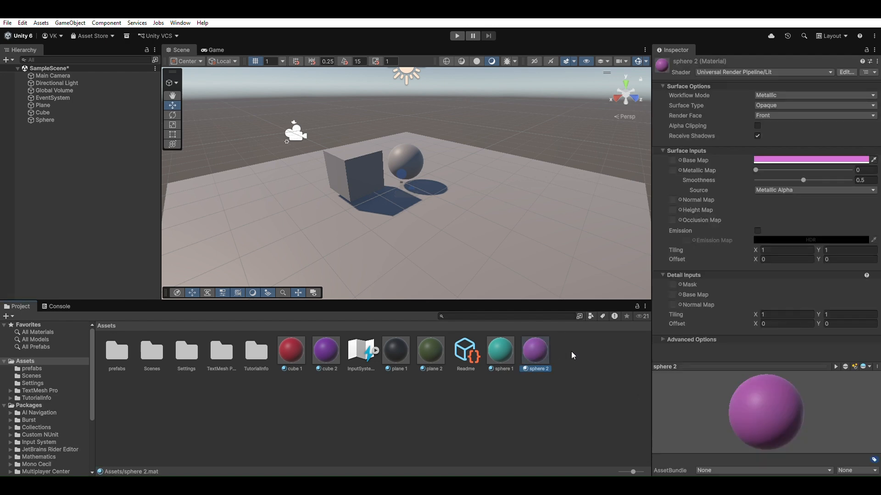
- Add a UI button on a canvas and rename it "cube color"
{"action": "left_click", "coordinate": [54, 141]}
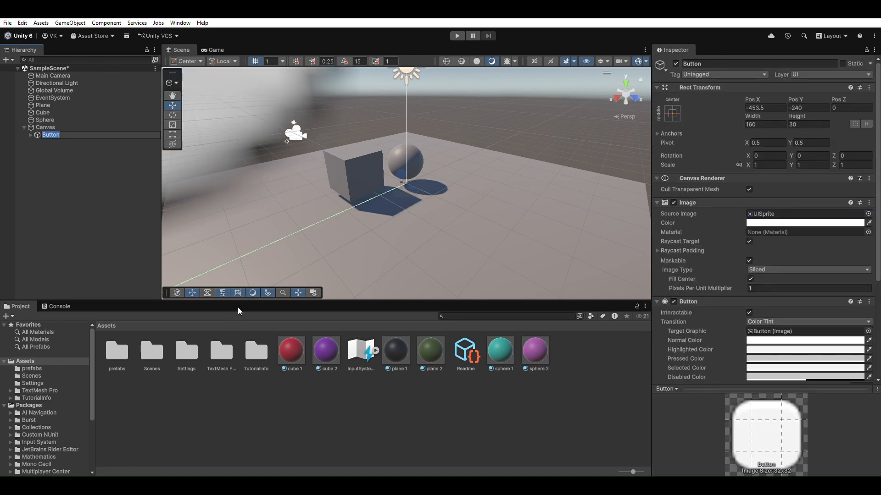
{"action": "key", "text": "BackSpace"}
{"action": "type", "text": "cube color"}
{"action": "key", "text": "Return"}
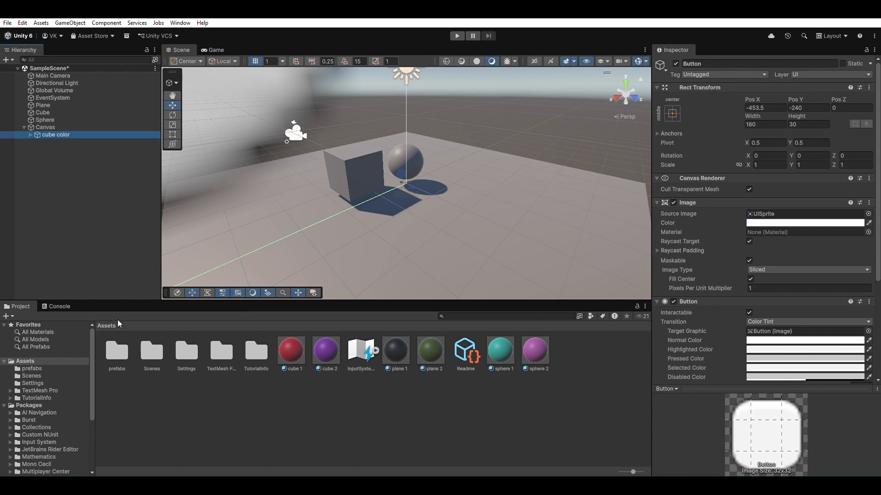
- Add another button to the canvas and name it "cube material"
{"action": "left_click", "coordinate": [249, 352]}
{"action": "type", "text": "cube materail"}
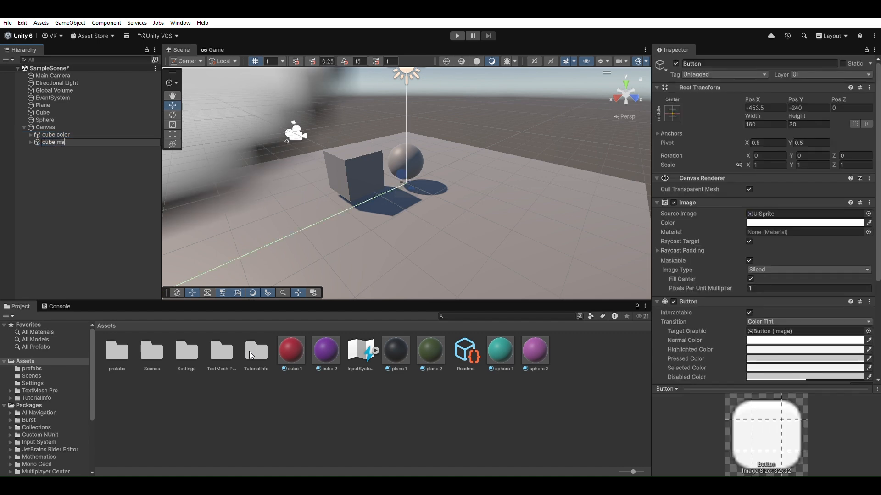
{"action": "key", "text": "BackSpace"}
{"action": "key", "text": "BackSpace"}
{"action": "key", "text": "BackSpace"}
{"action": "type", "text": "ial"}
{"action": "key", "text": "Return"}
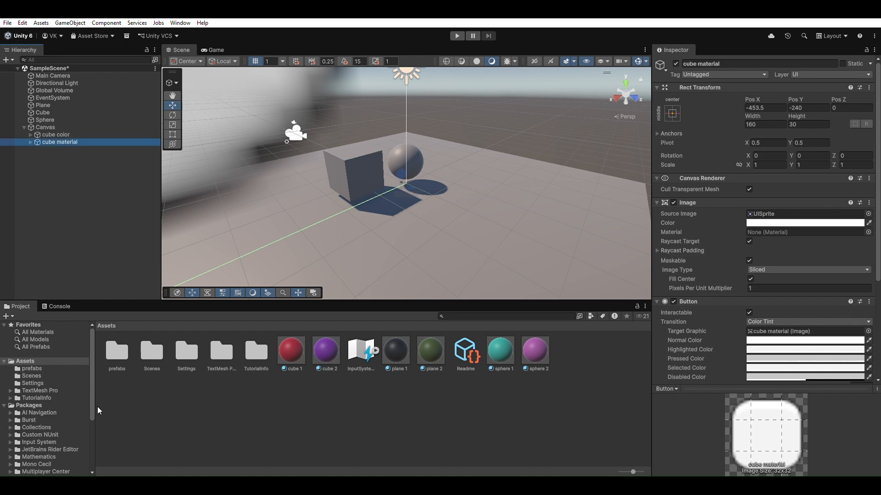
- Paste two more buttons into the canvas and name them "sphere color" and "sphere material"
{"action": "key", "text": "ctrl+v"}
{"action": "type", "text": "sphere color"}
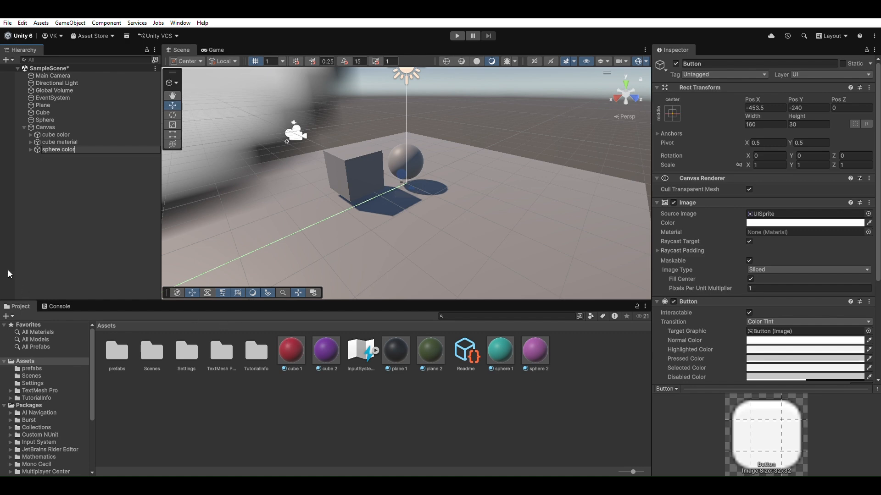
{"action": "left_click", "coordinate": [37, 211]}
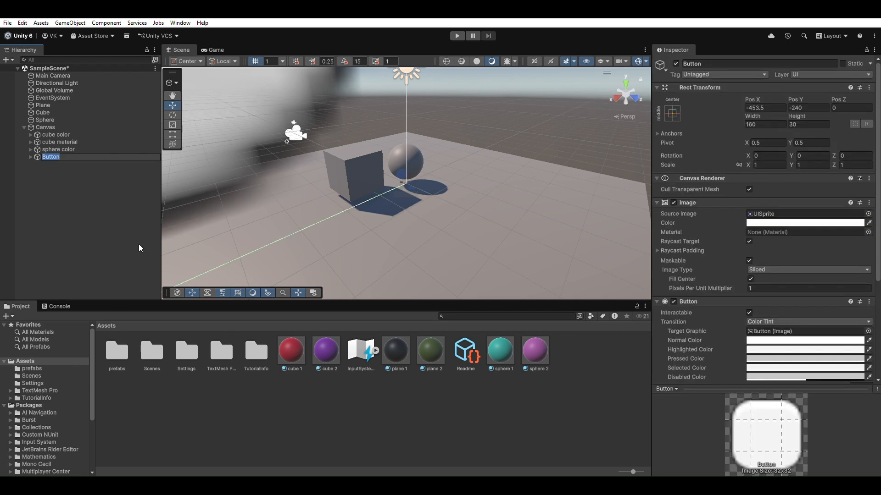
{"action": "type", "text": "sphere material"}
{"action": "key", "text": "Return"}
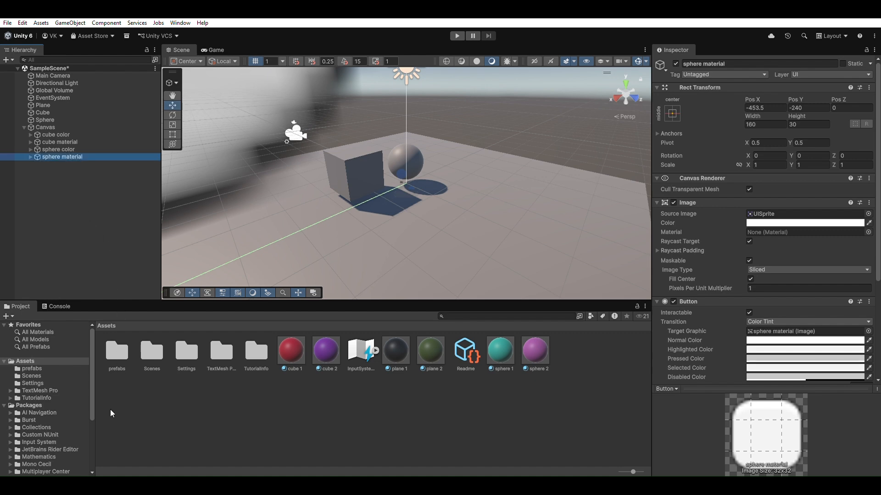
- Paste two further buttons into the canvas and name them "plane color" and "plane material"
{"action": "key", "text": "ctrl+v"}
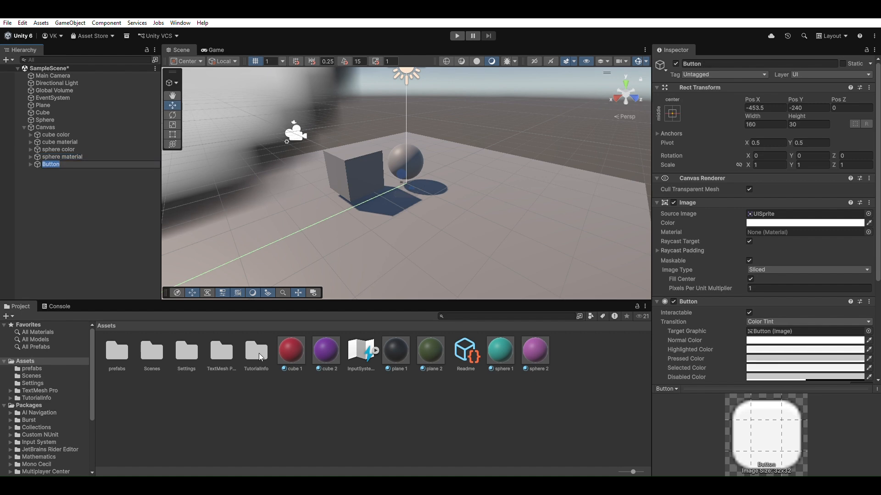
{"action": "type", "text": "plane color"}
{"action": "key", "text": "Return"}
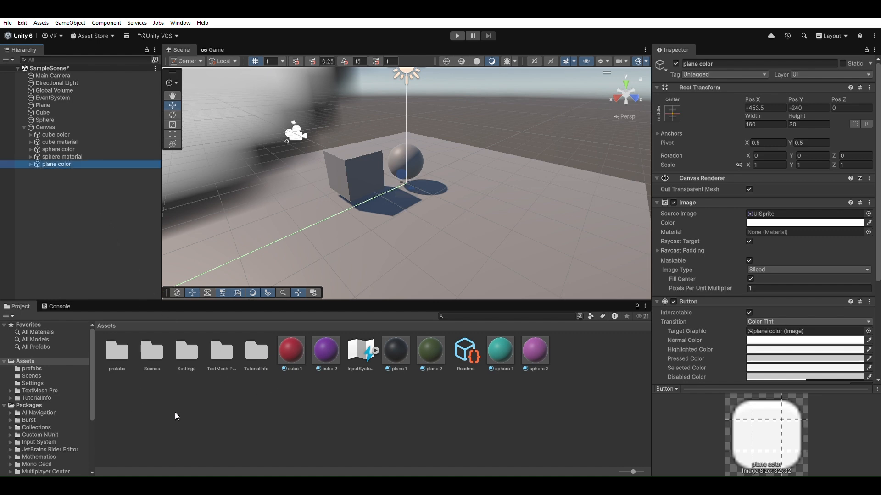
{"action": "key", "text": "ctrl+v"}
{"action": "type", "text": "plane mate"}
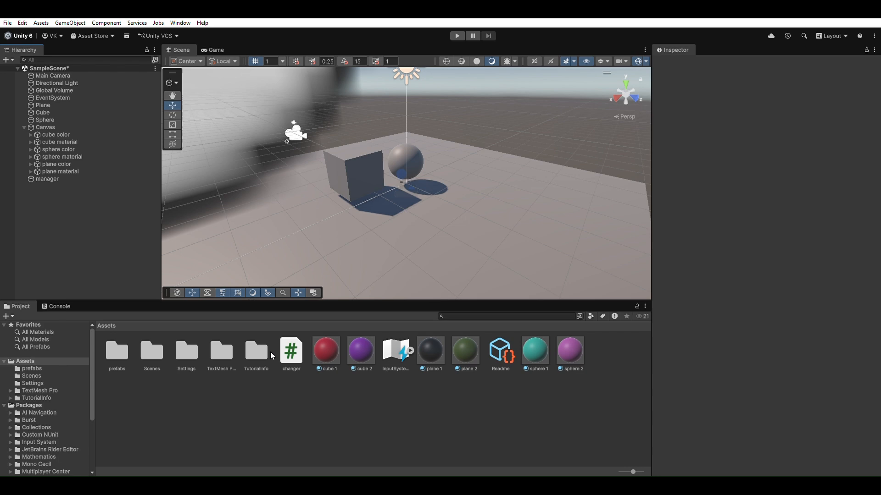
- Attach the changer script to the manager object and assign the scene's Cube, Sphere and Plane to its matching object fields
{"action": "left_click_drag", "start_coordinate": [290, 352], "coordinate": [48, 178]}
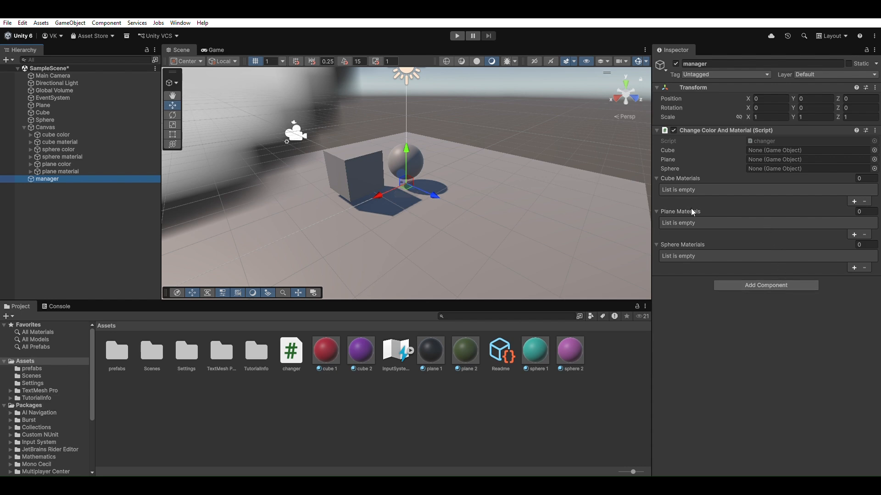
{"action": "left_click_drag", "start_coordinate": [43, 113], "coordinate": [755, 148]}
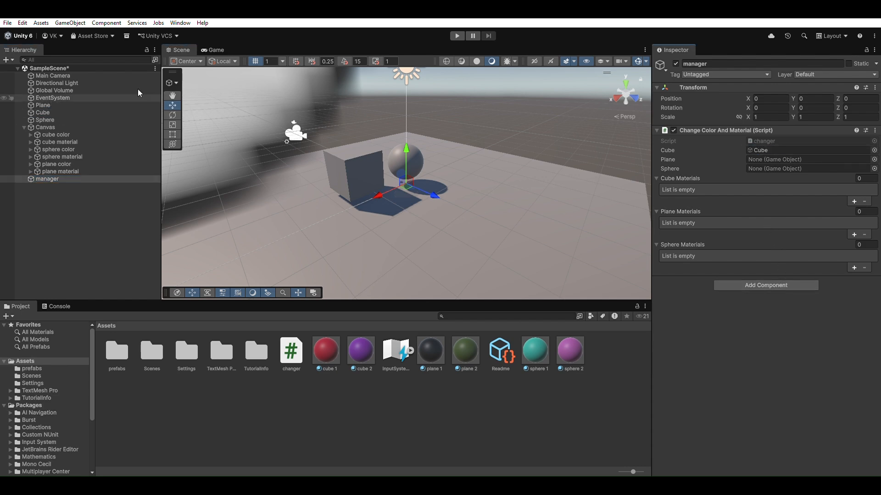
{"action": "left_click_drag", "start_coordinate": [43, 120], "coordinate": [755, 168]}
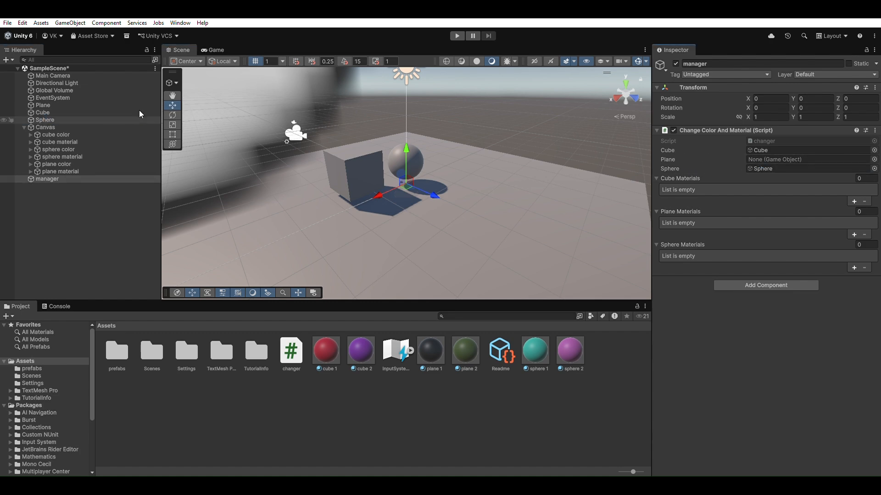
{"action": "left_click_drag", "start_coordinate": [51, 101], "coordinate": [763, 153]}
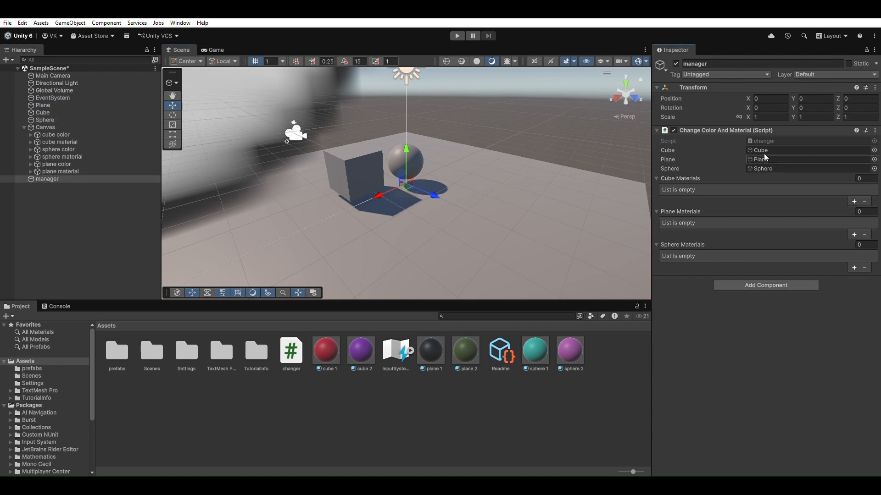
- Set the size of the manager script's Cube Materials, Plane Materials and Sphere Materials lists to 2 each
{"action": "left_click", "coordinate": [867, 175]}
{"action": "type", "text": "2"}
{"action": "left_click", "coordinate": [866, 211]}
{"action": "type", "text": "2"}
{"action": "left_click", "coordinate": [862, 255]}
{"action": "type", "text": "2"}
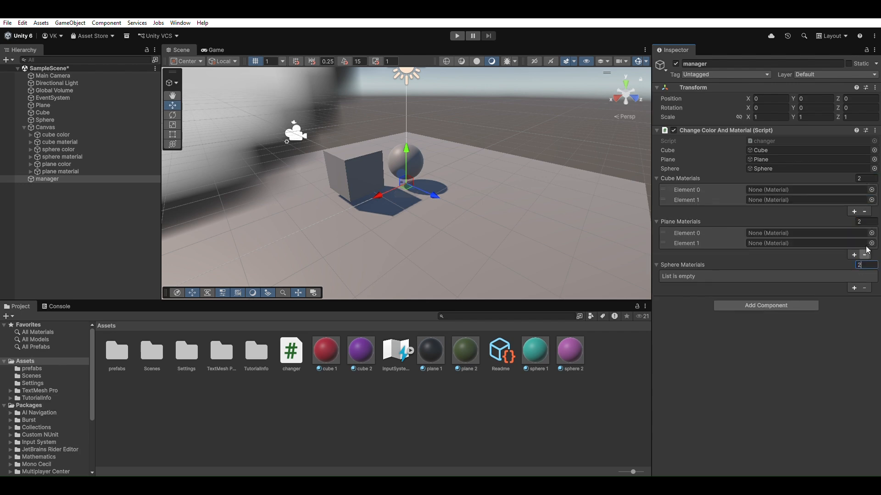
{"action": "key", "text": "Return"}
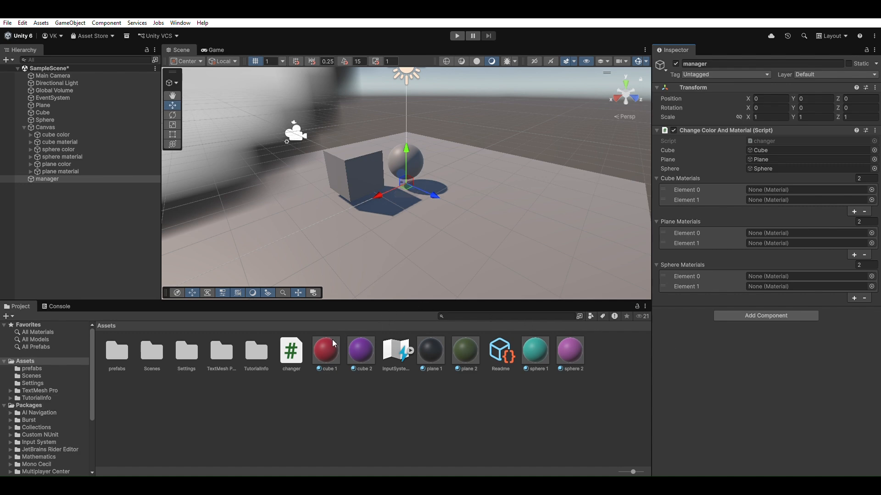
- Fill the manager's material lists in order with cube 1 and cube 2, plane 1 and plane 2, and sphere 1 and sphere 2
{"action": "left_click_drag", "start_coordinate": [333, 344], "coordinate": [769, 190]}
{"action": "left_click_drag", "start_coordinate": [375, 342], "coordinate": [762, 200]}
{"action": "left_click_drag", "start_coordinate": [436, 349], "coordinate": [763, 226]}
{"action": "left_click_drag", "start_coordinate": [463, 345], "coordinate": [755, 242]}
{"action": "left_click_drag", "start_coordinate": [545, 344], "coordinate": [801, 271]}
{"action": "left_click_drag", "start_coordinate": [577, 347], "coordinate": [777, 287]}
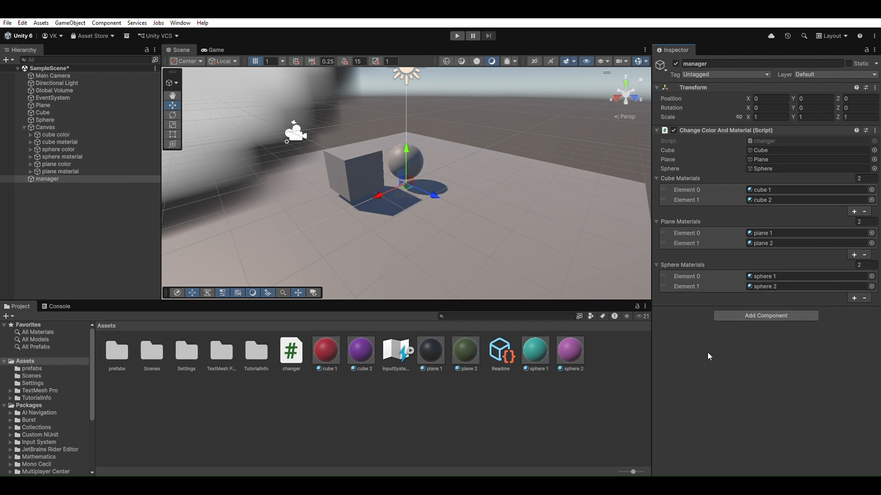
- Add an On Click event to the cube color button that calls ChangeColorAndMaterial.ChangeCubeColor on the manager
{"action": "left_click", "coordinate": [63, 134]}
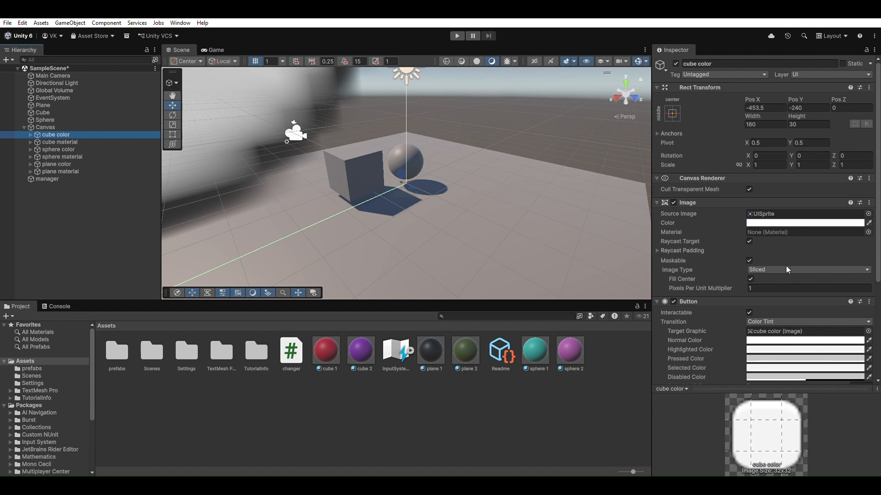
{"action": "scroll", "coordinate": [785, 270], "scroll_direction": "down", "scroll_amount": 5}
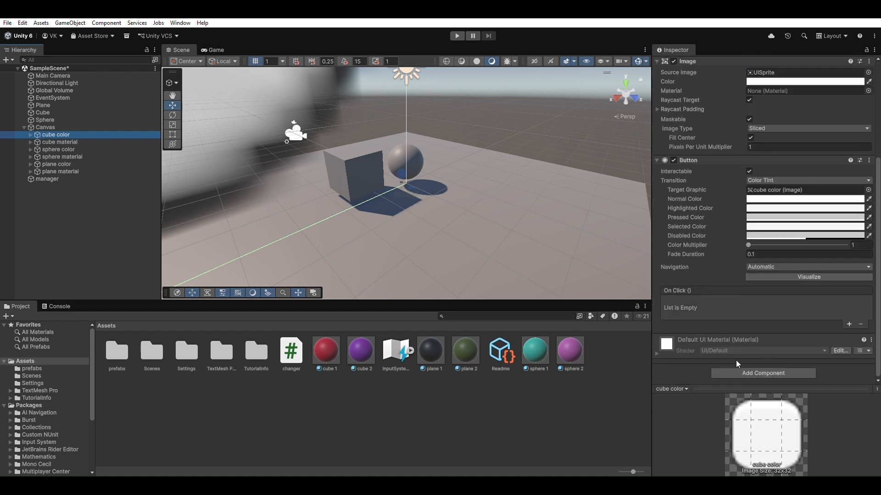
{"action": "left_click", "coordinate": [849, 324]}
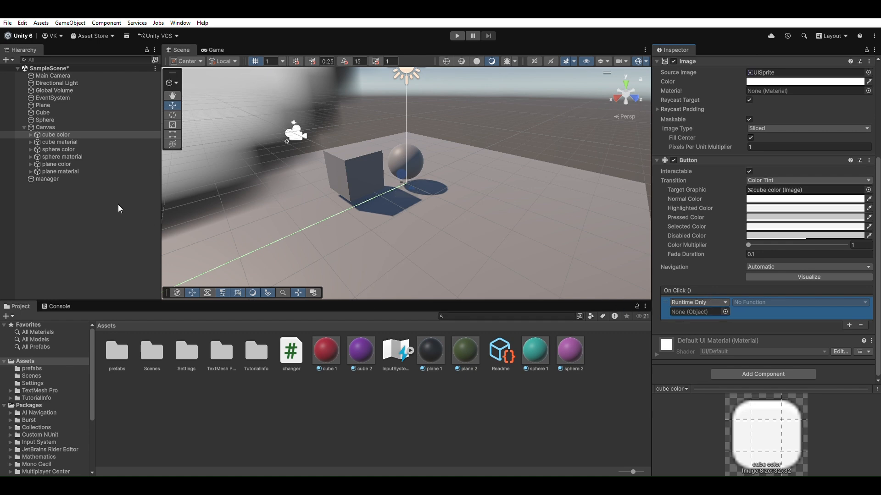
{"action": "left_click_drag", "start_coordinate": [48, 179], "coordinate": [677, 305]}
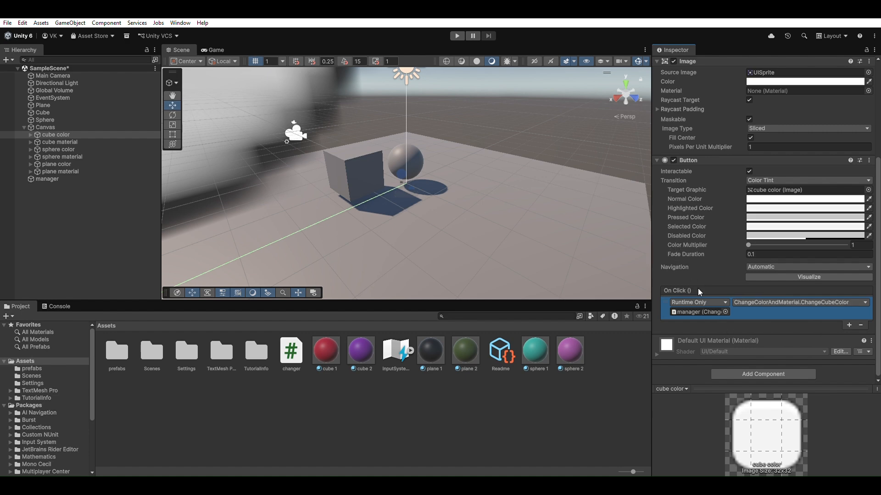
- Add an On Click event to the cube material button and assign the manager object as its target
{"action": "left_click", "coordinate": [56, 142]}
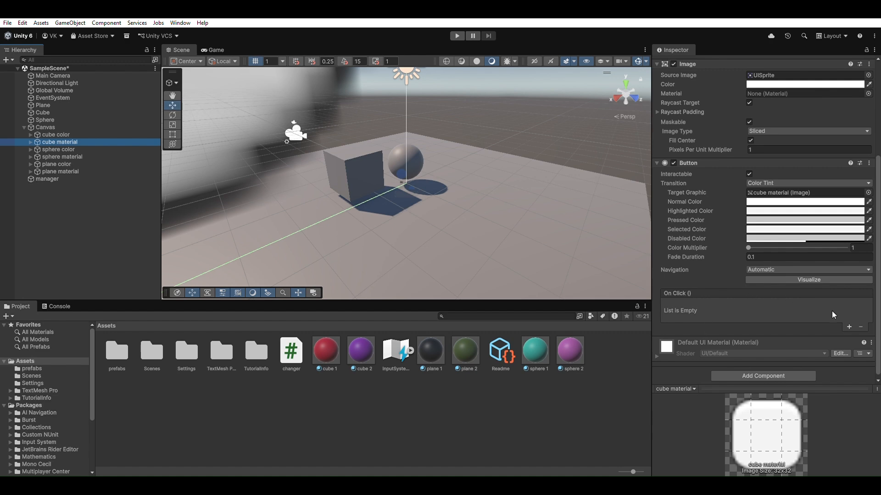
{"action": "left_click", "coordinate": [849, 327]}
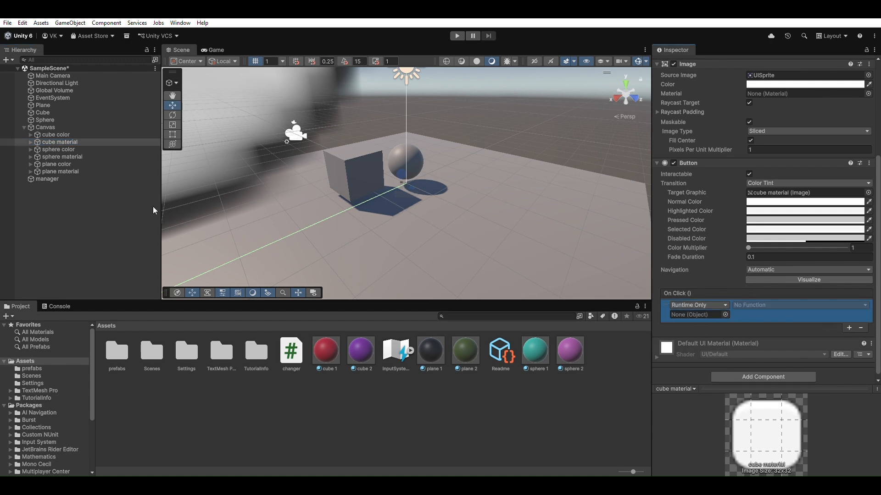
{"action": "left_click_drag", "start_coordinate": [54, 179], "coordinate": [695, 315]}
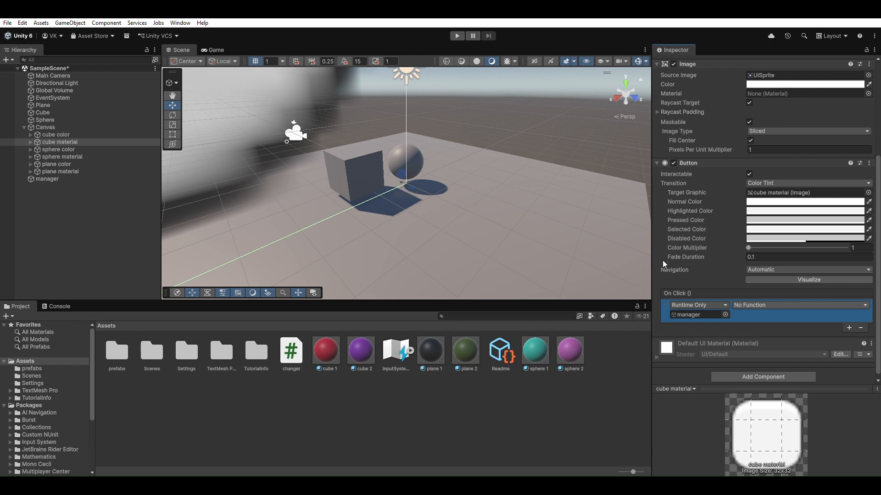
- Add an On Click event to the sphere color button that calls ChangeColorAndMaterial.ChangeSphereColor on the manager
{"action": "left_click", "coordinate": [63, 150]}
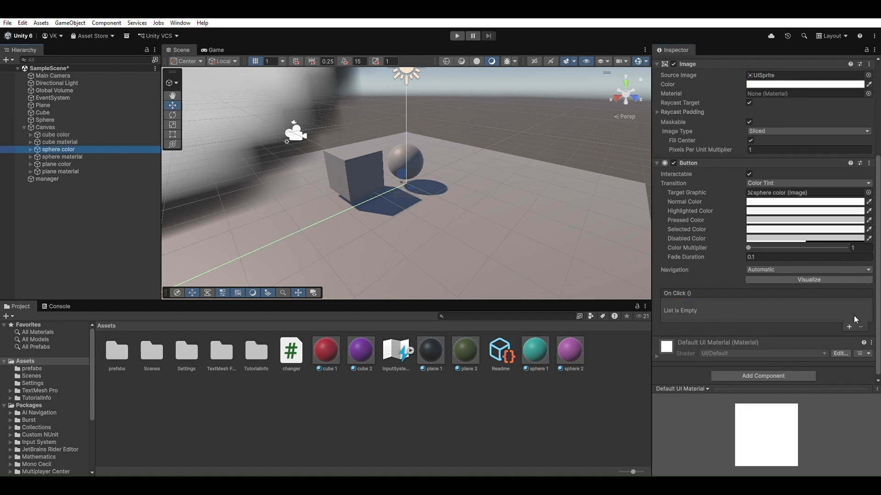
{"action": "left_click", "coordinate": [849, 327]}
{"action": "left_click", "coordinate": [700, 314]}
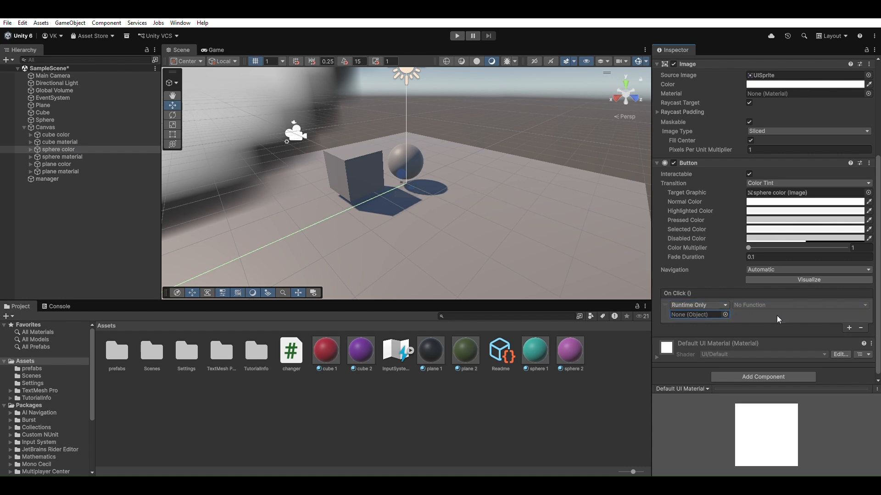
{"action": "left_click_drag", "start_coordinate": [48, 179], "coordinate": [700, 313]}
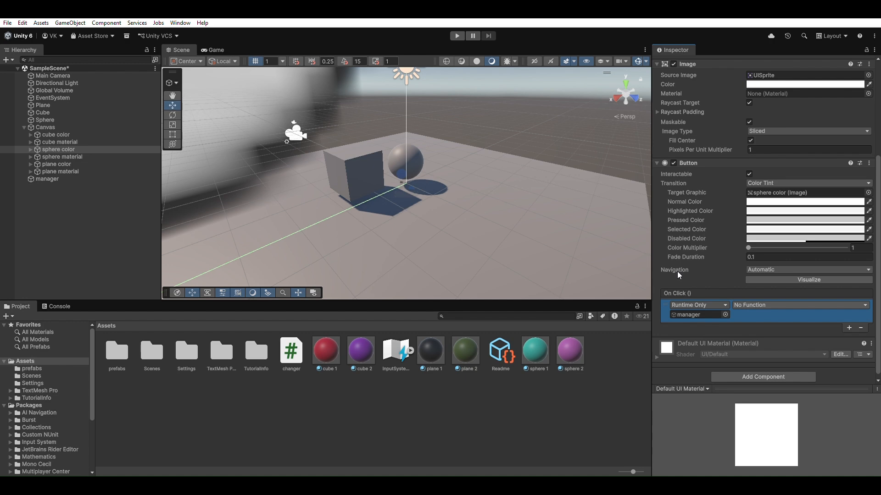
{"action": "left_click", "coordinate": [673, 291]}
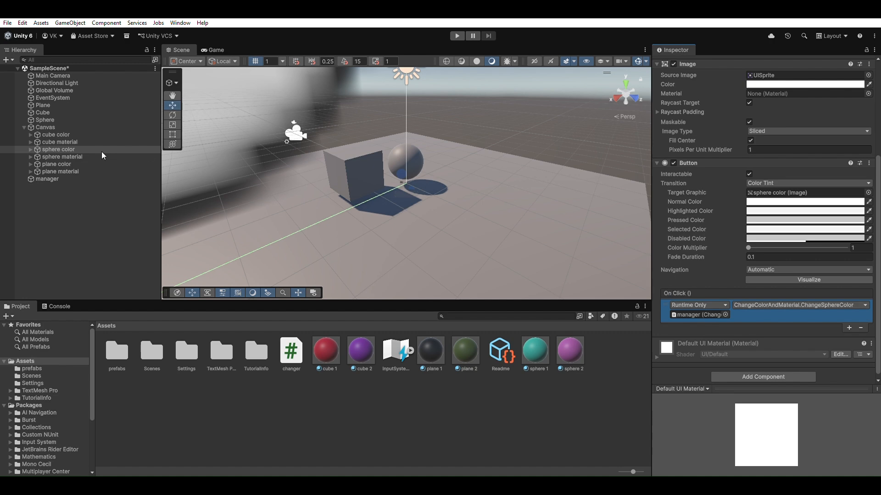
- Add an On Click event to the sphere material button that calls ChangeColorAndMaterial.ChangeSphereMaterial on the manager
{"action": "key", "text": "Down"}
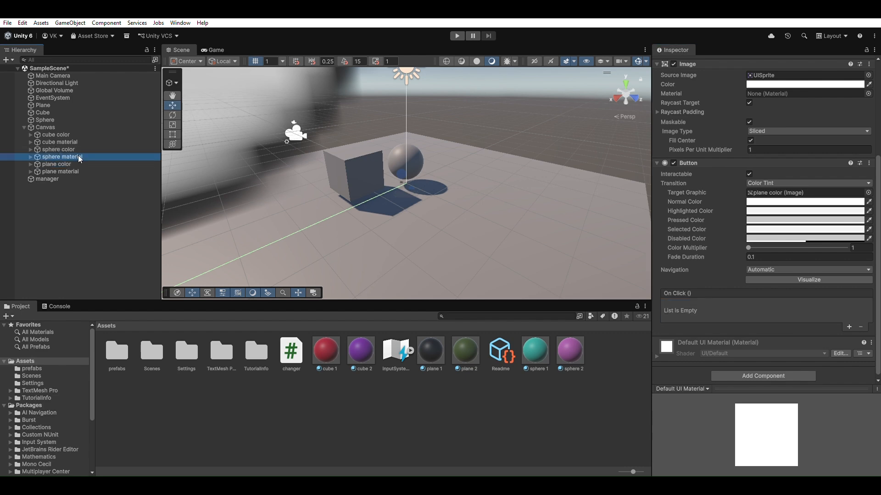
{"action": "left_click", "coordinate": [849, 327]}
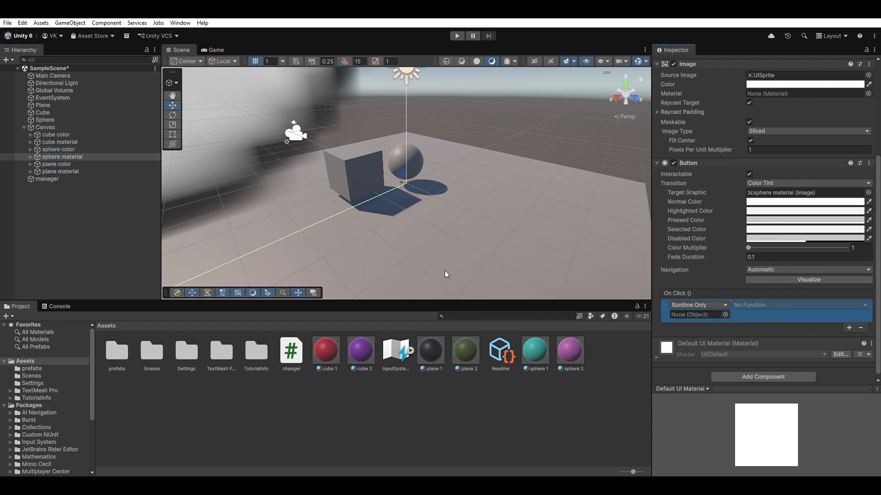
{"action": "left_click_drag", "start_coordinate": [77, 177], "coordinate": [700, 302]}
{"action": "left_click", "coordinate": [673, 301]}
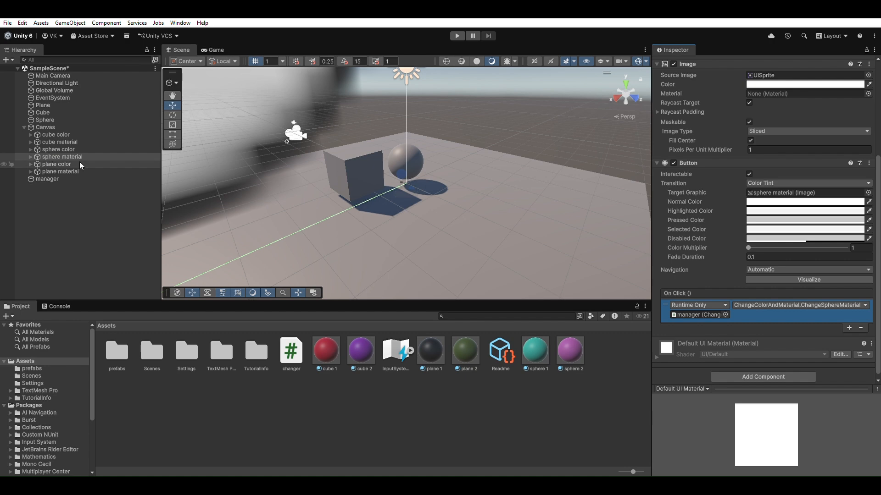
- Add an On Click event to the plane color button that calls ChangeColorAndMaterial.ChangePlaneColor on the manager
{"action": "left_click", "coordinate": [92, 163]}
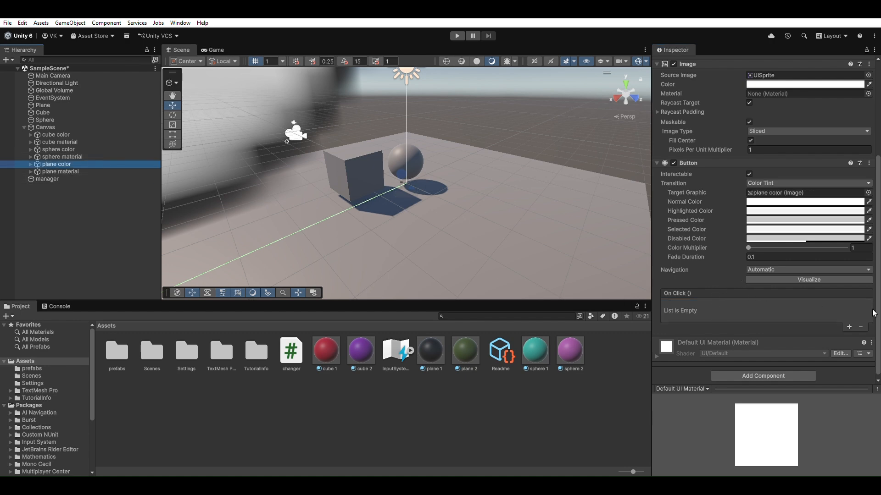
{"action": "left_click", "coordinate": [849, 326]}
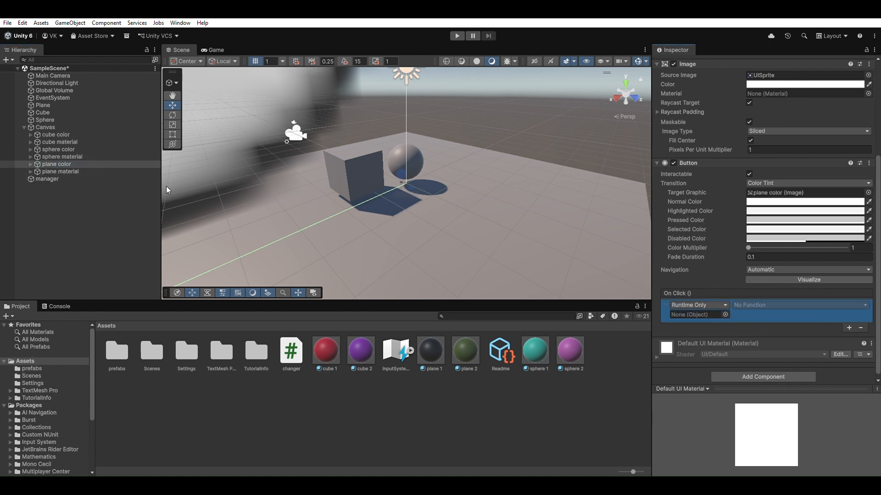
{"action": "left_click_drag", "start_coordinate": [112, 177], "coordinate": [681, 305]}
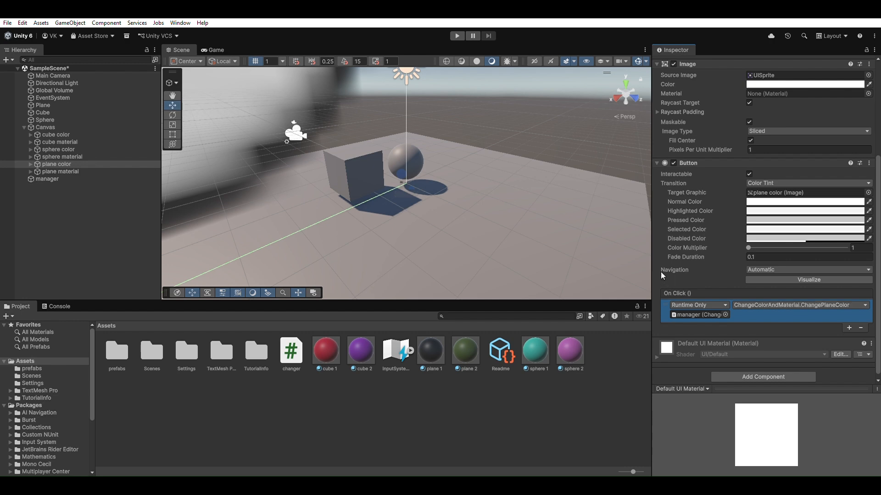
- Add an On Click event to the plane material button with the manager object as its target, and clear the selection
{"action": "left_click", "coordinate": [68, 172]}
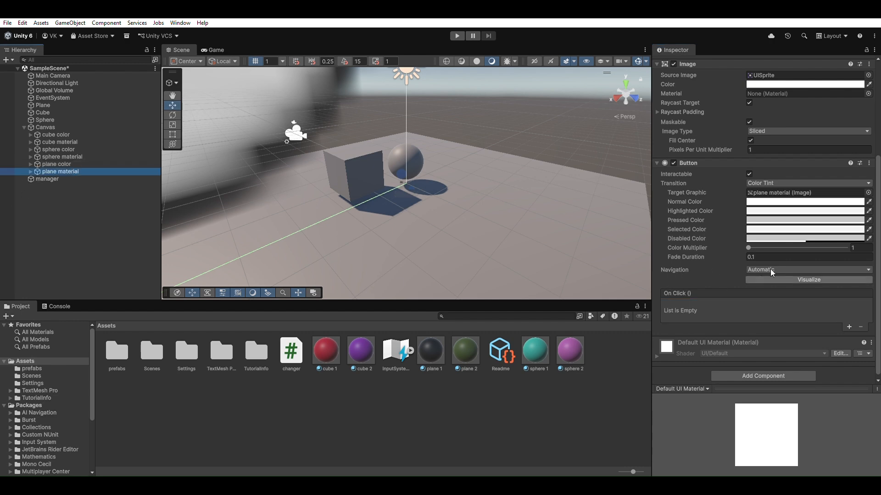
{"action": "left_click", "coordinate": [849, 327]}
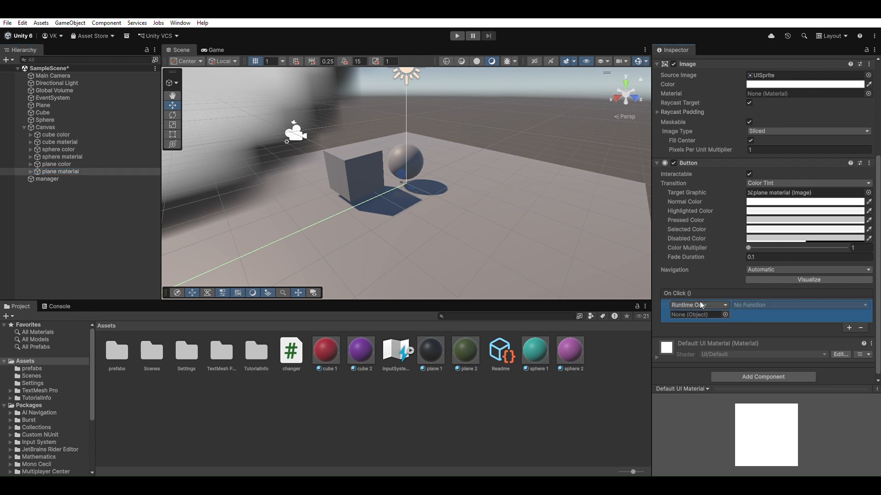
{"action": "left_click_drag", "start_coordinate": [43, 178], "coordinate": [680, 311]}
{"action": "left_click_drag", "start_coordinate": [52, 180], "coordinate": [684, 313]}
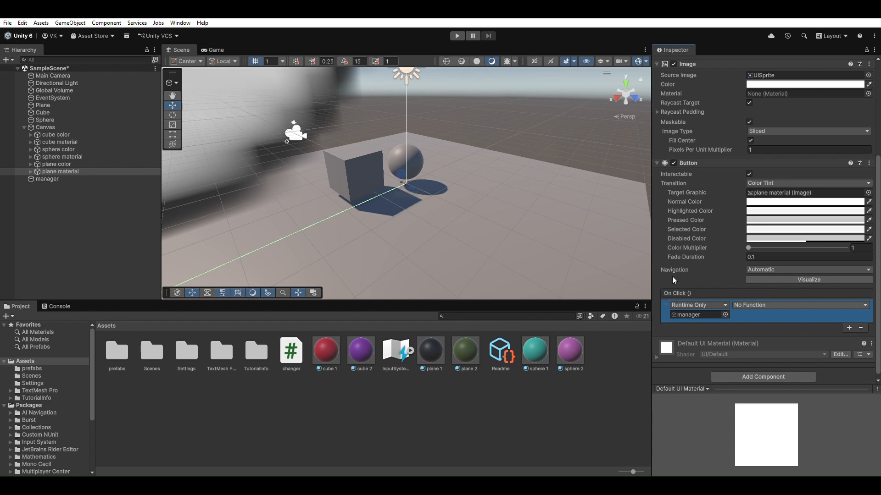
{"action": "left_click", "coordinate": [635, 388]}
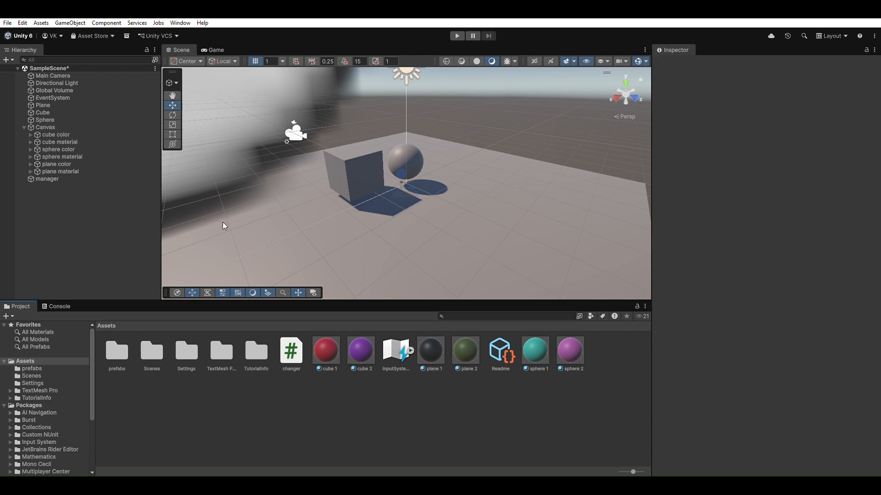
- Run the scene, test the topmost of the overlapping UI buttons, and leave play mode
{"action": "left_click", "coordinate": [462, 35]}
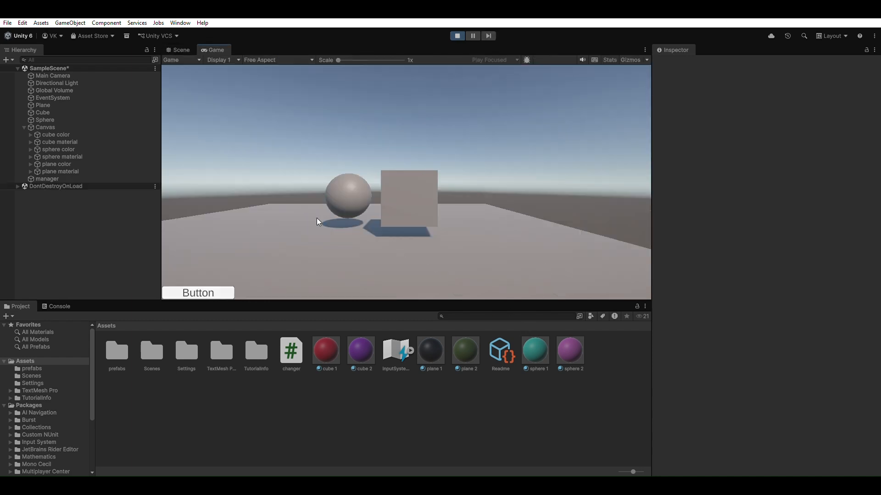
{"action": "left_click", "coordinate": [219, 280]}
{"action": "left_click", "coordinate": [218, 280]}
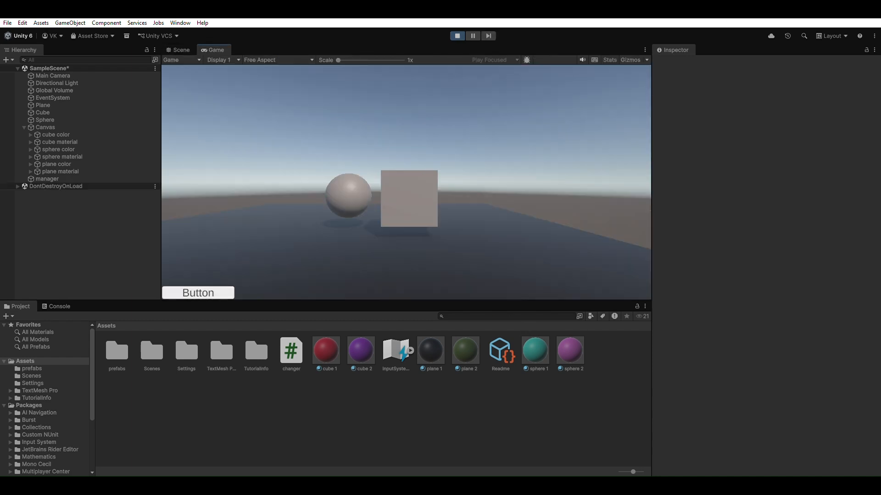
{"action": "left_click", "coordinate": [457, 36]}
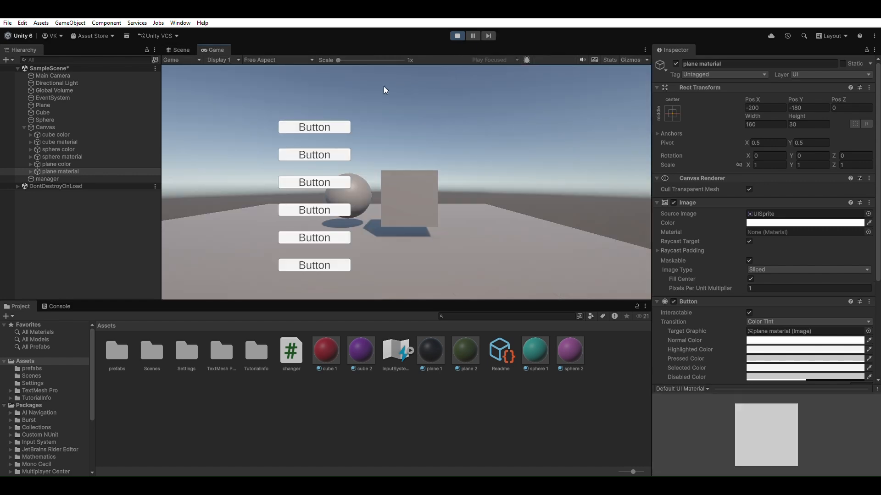
- In play mode, test the cube color button several times and the cube material button once
{"action": "left_click", "coordinate": [338, 122]}
{"action": "left_click", "coordinate": [338, 122]}
{"action": "left_click", "coordinate": [338, 121]}
{"action": "left_click", "coordinate": [338, 121]}
{"action": "left_click", "coordinate": [338, 121]}
{"action": "left_click", "coordinate": [338, 121]}
{"action": "left_click", "coordinate": [338, 122]}
{"action": "left_click", "coordinate": [334, 153]}
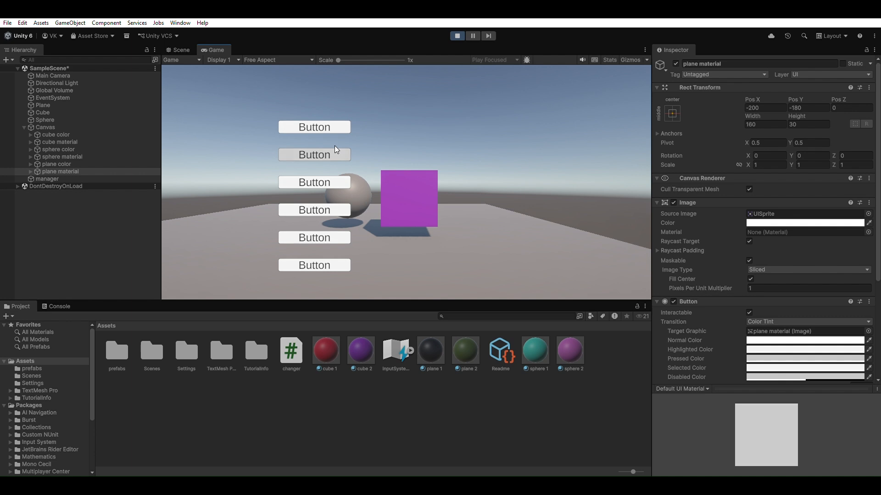
- Test the sphere color, sphere material and plane color buttons in the running scene
{"action": "left_click", "coordinate": [334, 179]}
{"action": "left_click", "coordinate": [334, 169]}
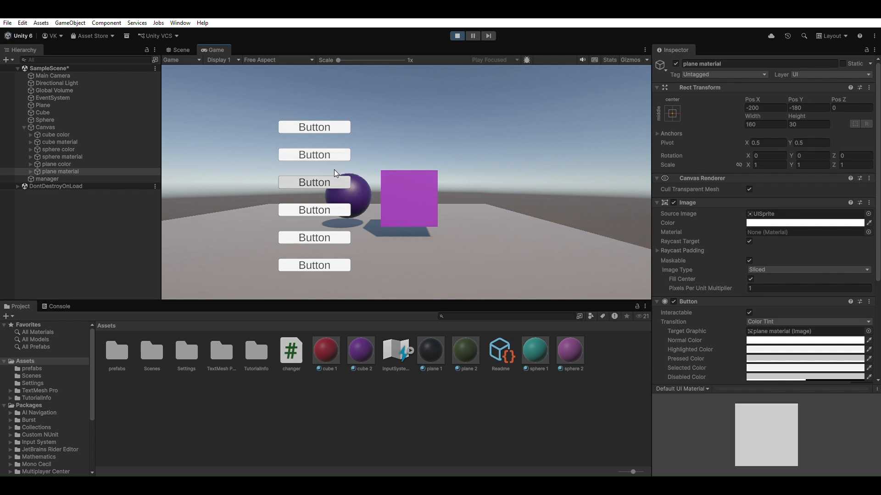
{"action": "left_click", "coordinate": [329, 195]}
{"action": "left_click", "coordinate": [330, 194]}
{"action": "left_click", "coordinate": [329, 195]}
{"action": "left_click", "coordinate": [328, 197]}
{"action": "left_click", "coordinate": [331, 226]}
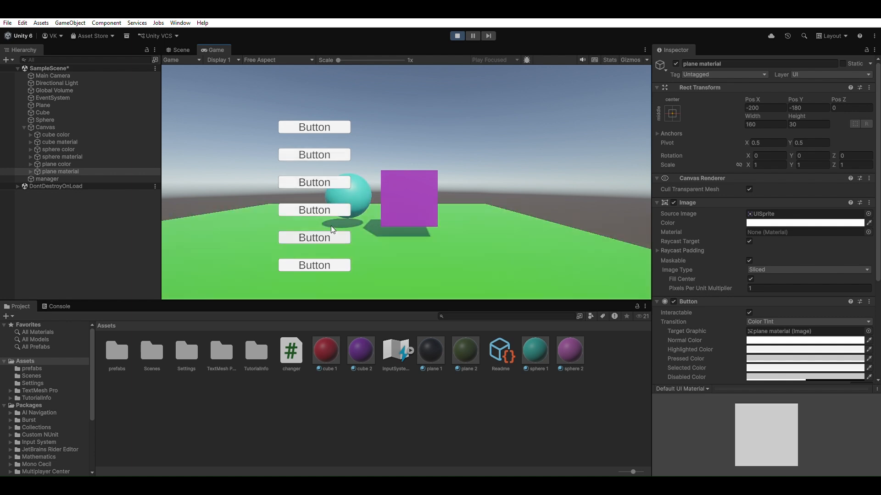